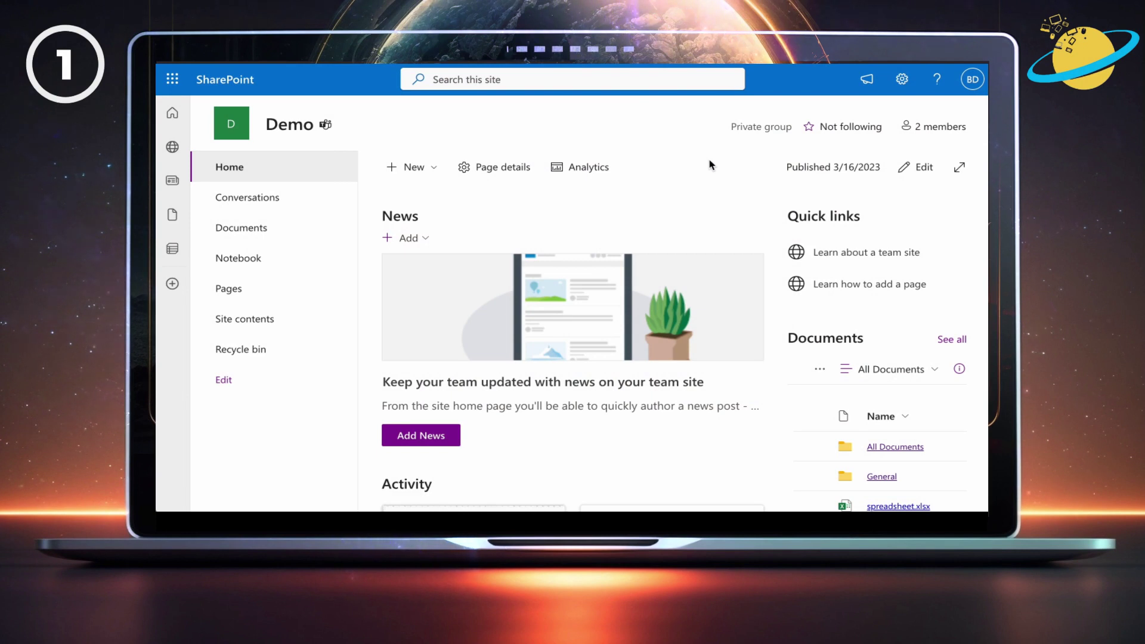
# - Open the Demo site's advanced permissions page via Site permissions in the settings menu
pyautogui.click(902, 79)
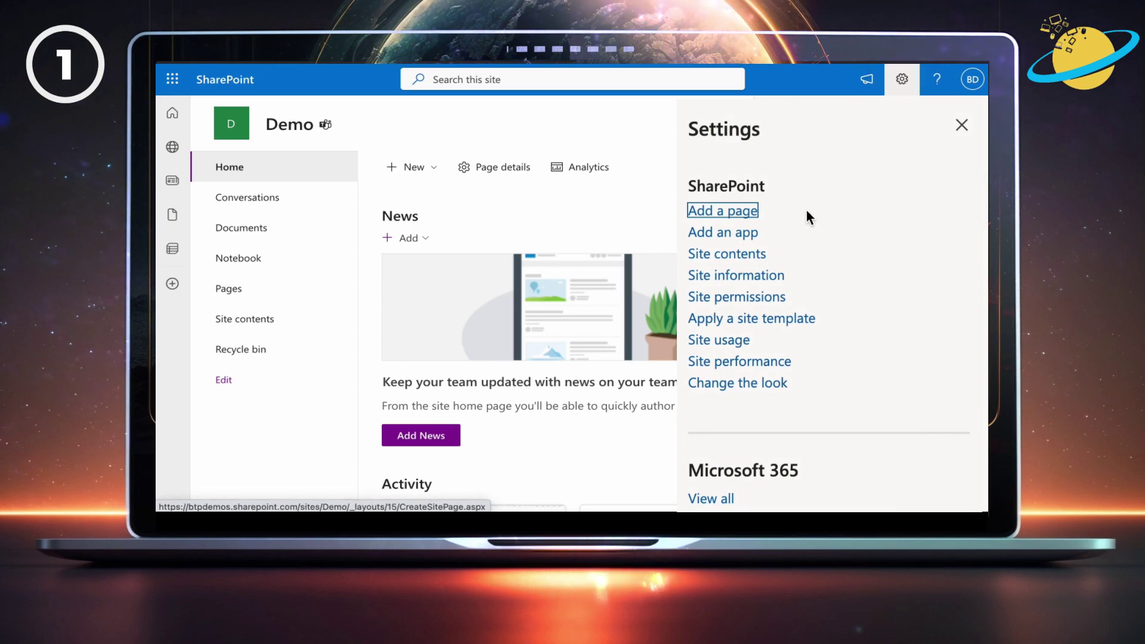
pyautogui.click(762, 297)
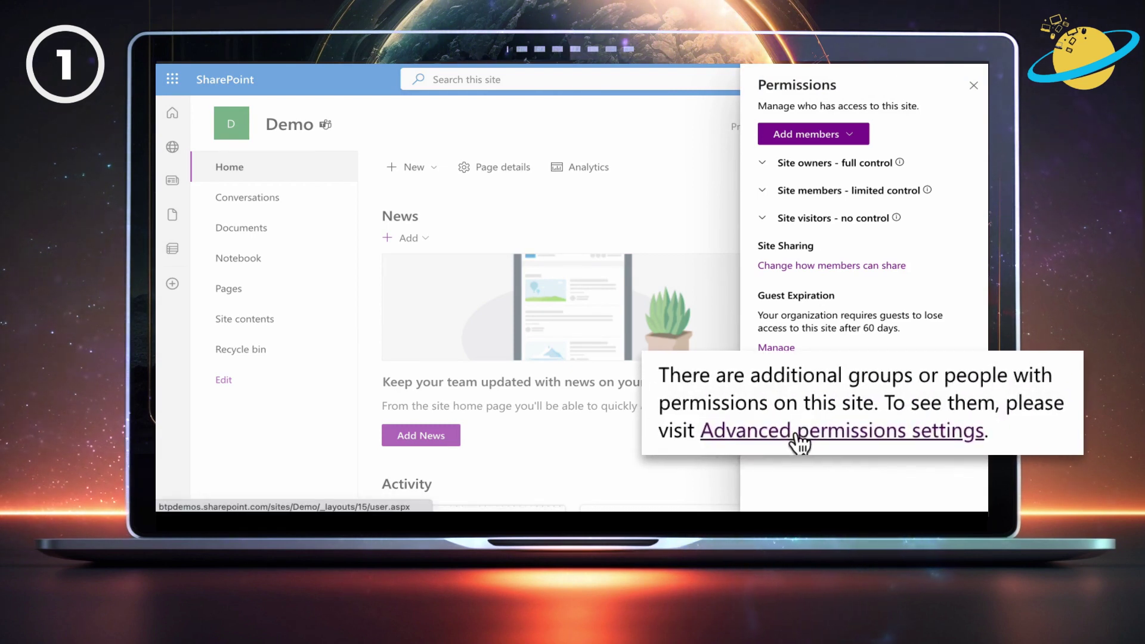
pyautogui.click(800, 440)
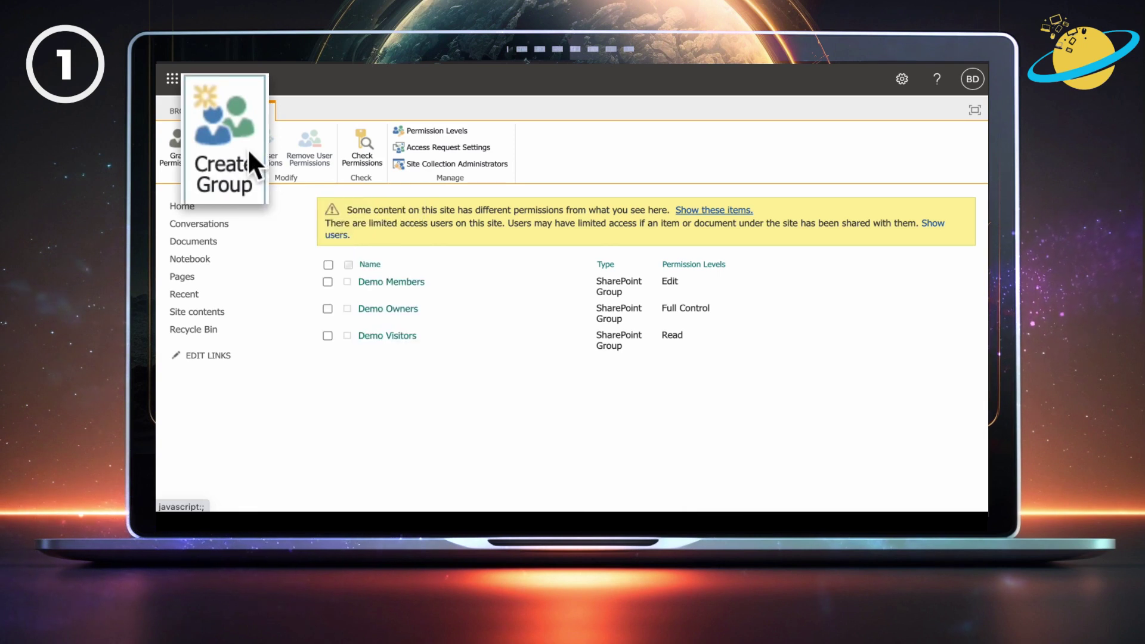
# - Start a new SharePoint group from Create Group in the Permissions ribbon
pyautogui.click(227, 155)
pyautogui.write('My Grou')
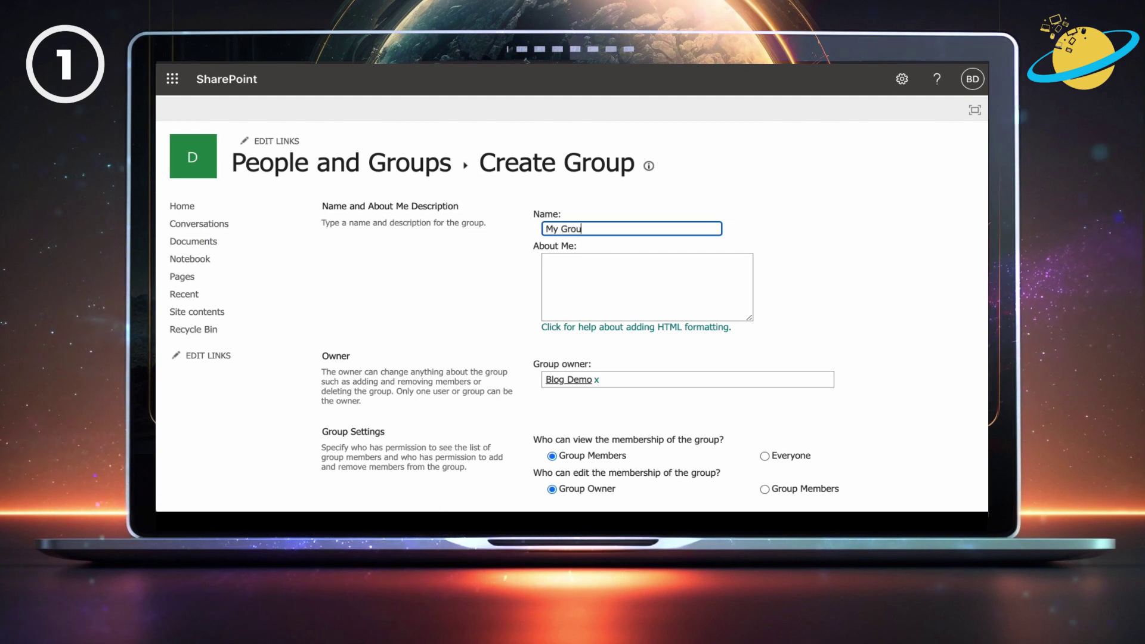
pyautogui.write('p')
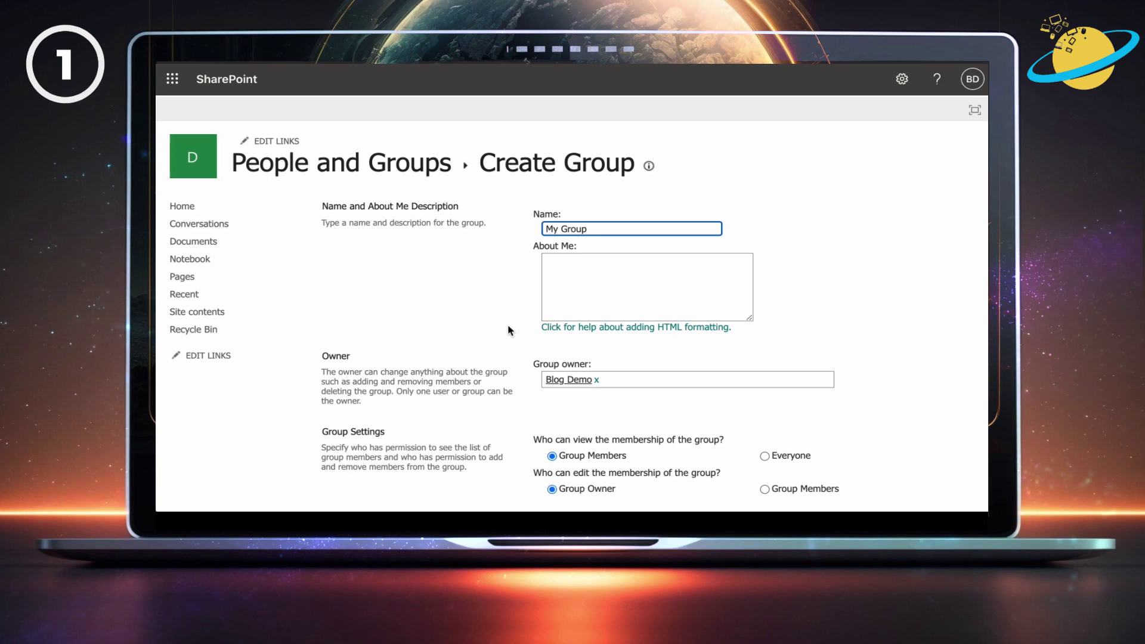
pyautogui.scroll(-3, 510, 330)
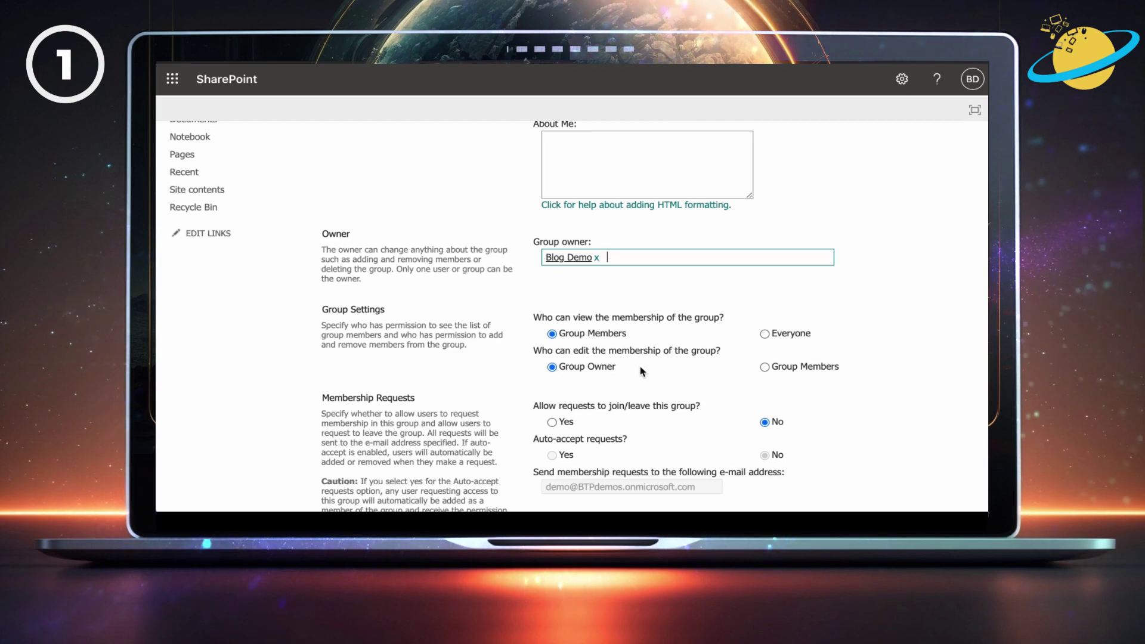
pyautogui.scroll(-2, 642, 370)
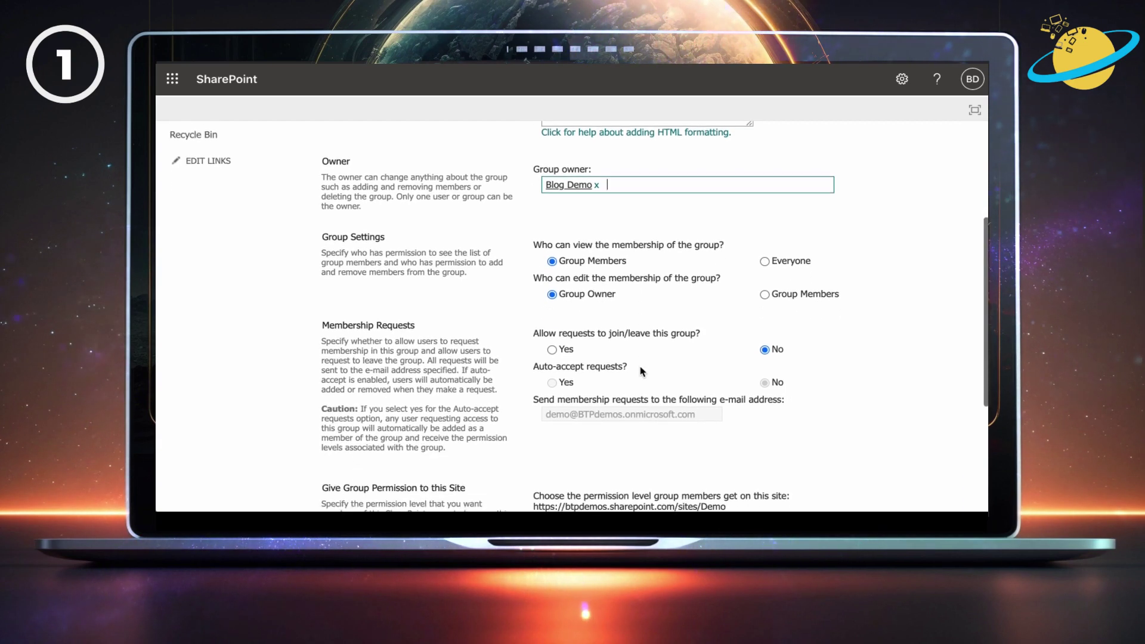
pyautogui.scroll(-2, 641, 371)
pyautogui.scroll(-1, 642, 371)
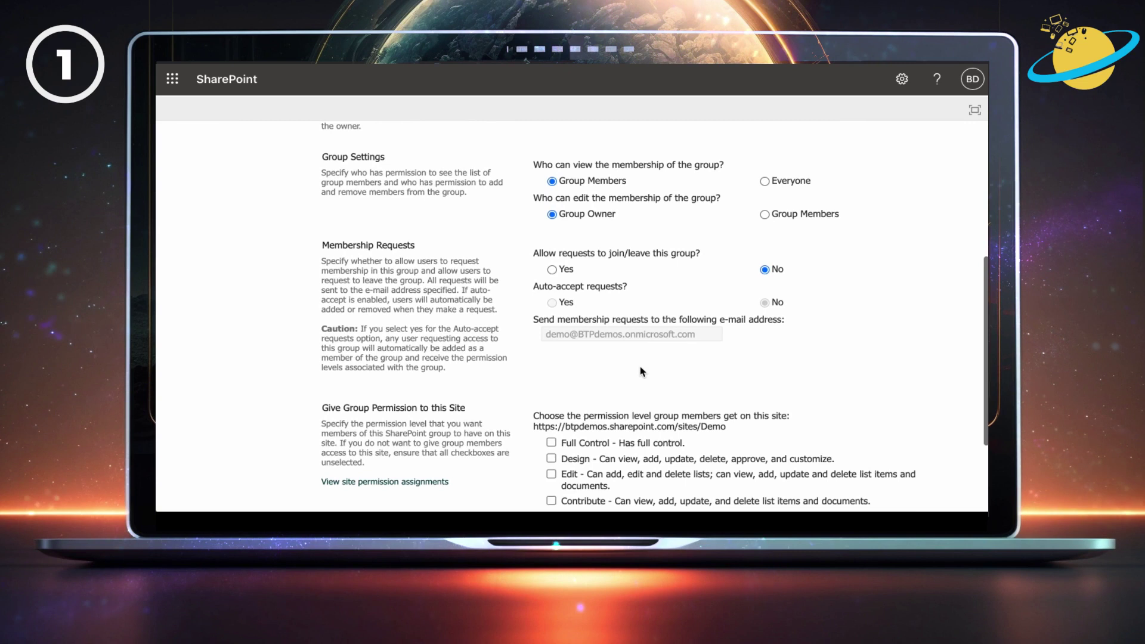
# - Leave membership requests set to No for My Group
pyautogui.click(552, 269)
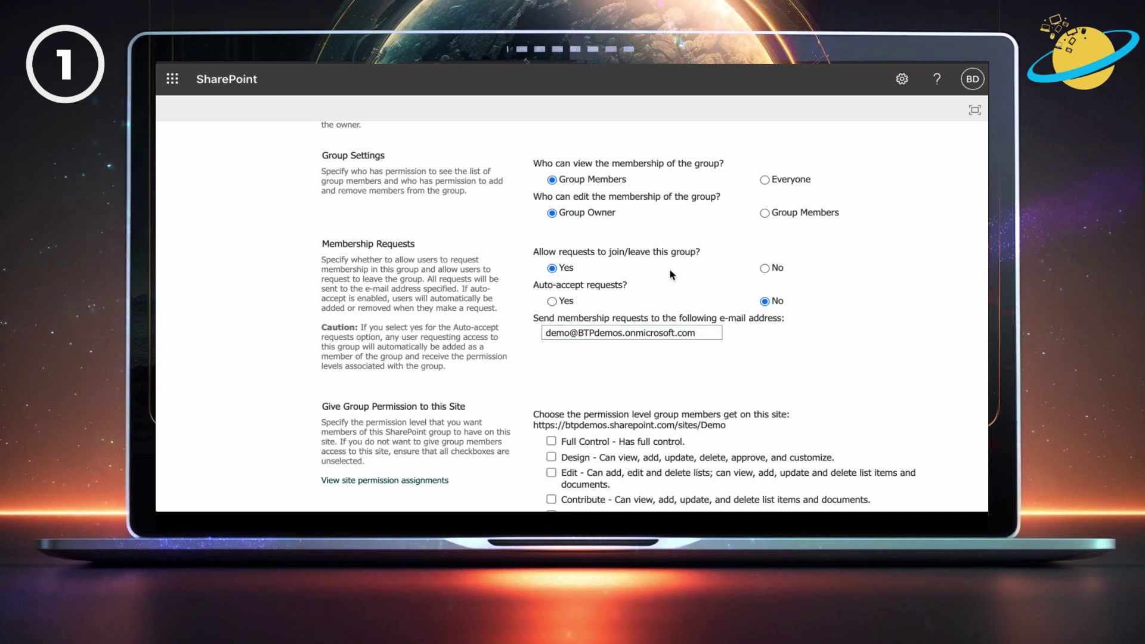
pyautogui.click(764, 268)
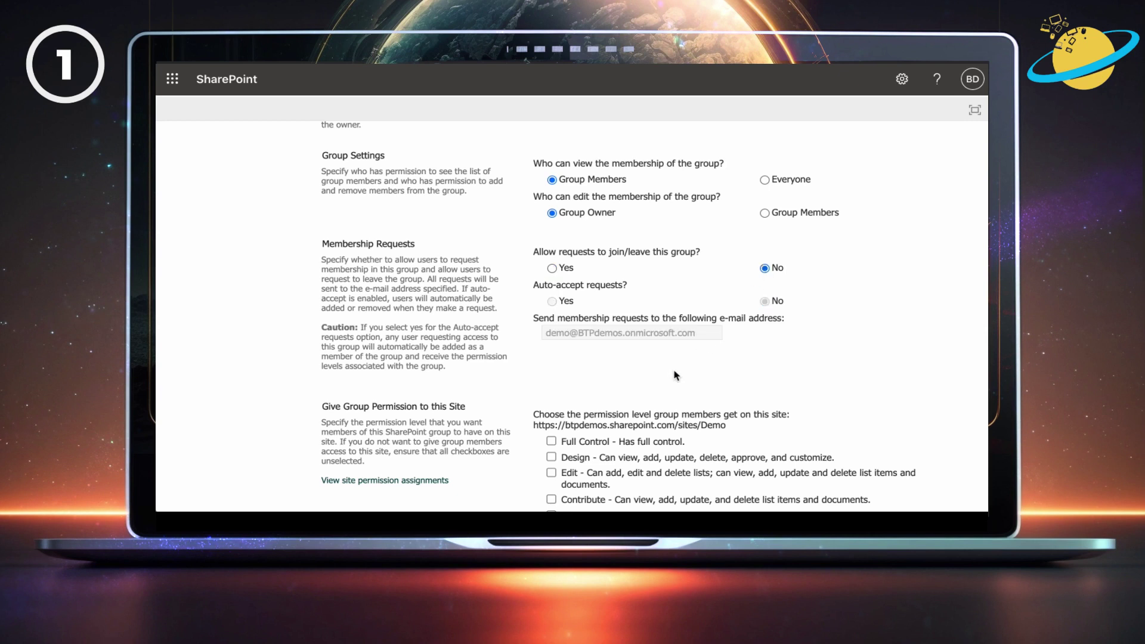
pyautogui.scroll(-3, 676, 375)
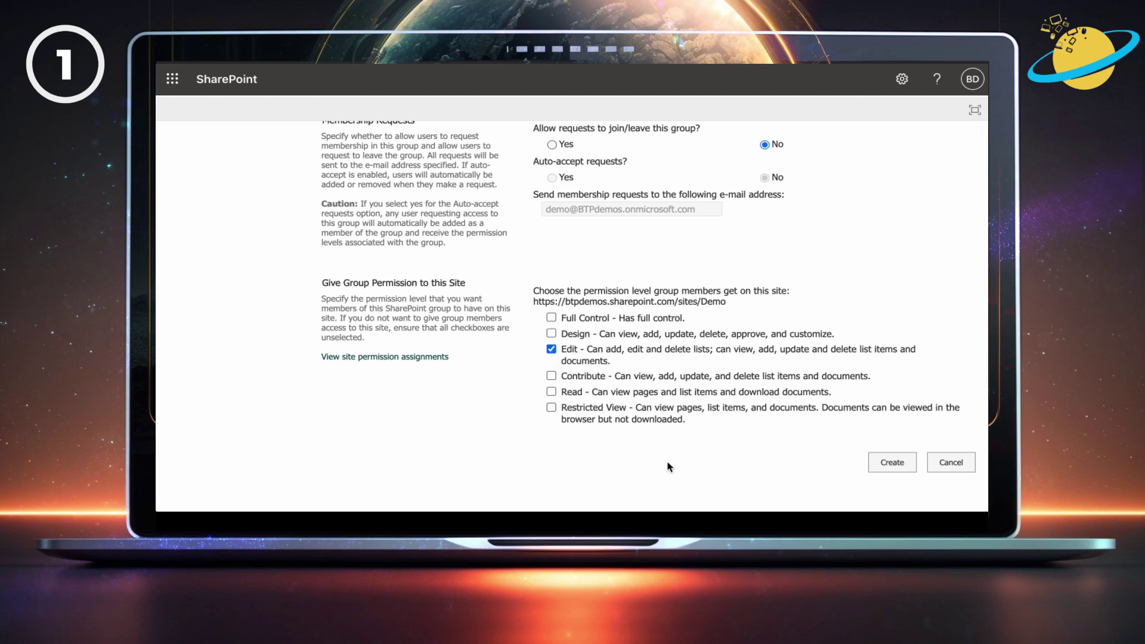
# - Create My Group, list all site groups, and open My Group's settings
pyautogui.click(885, 465)
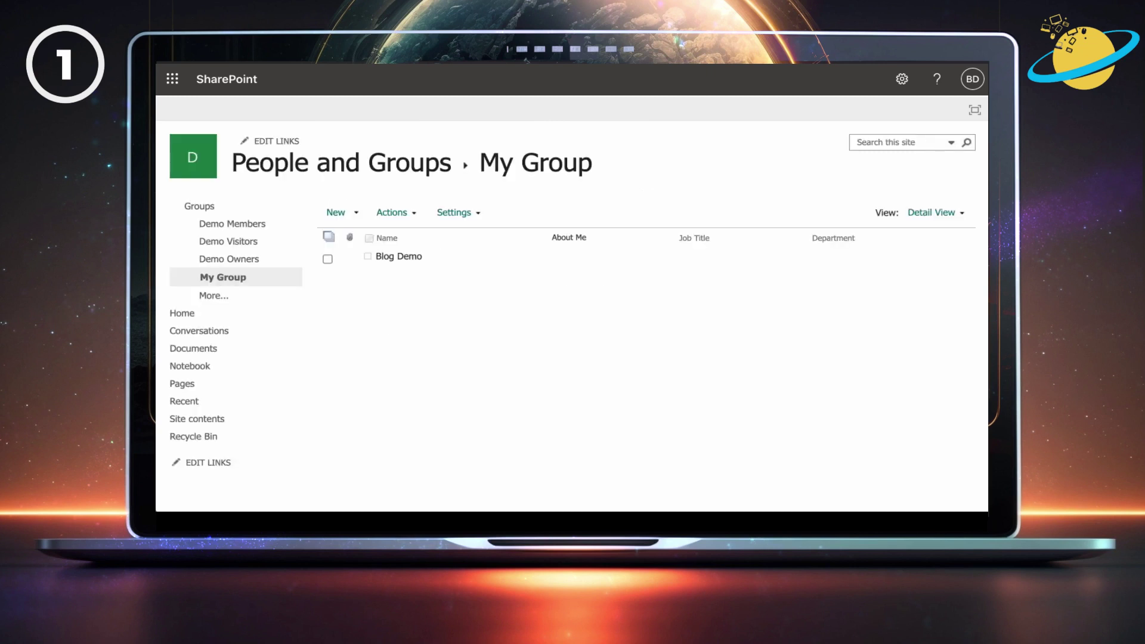
pyautogui.click(215, 210)
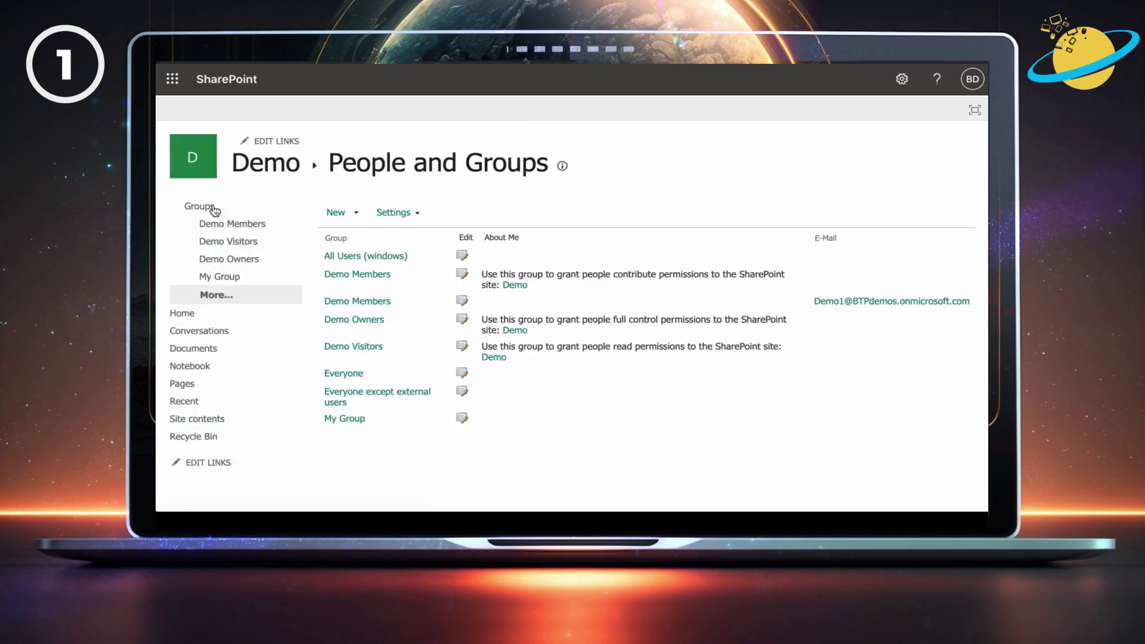
pyautogui.click(464, 419)
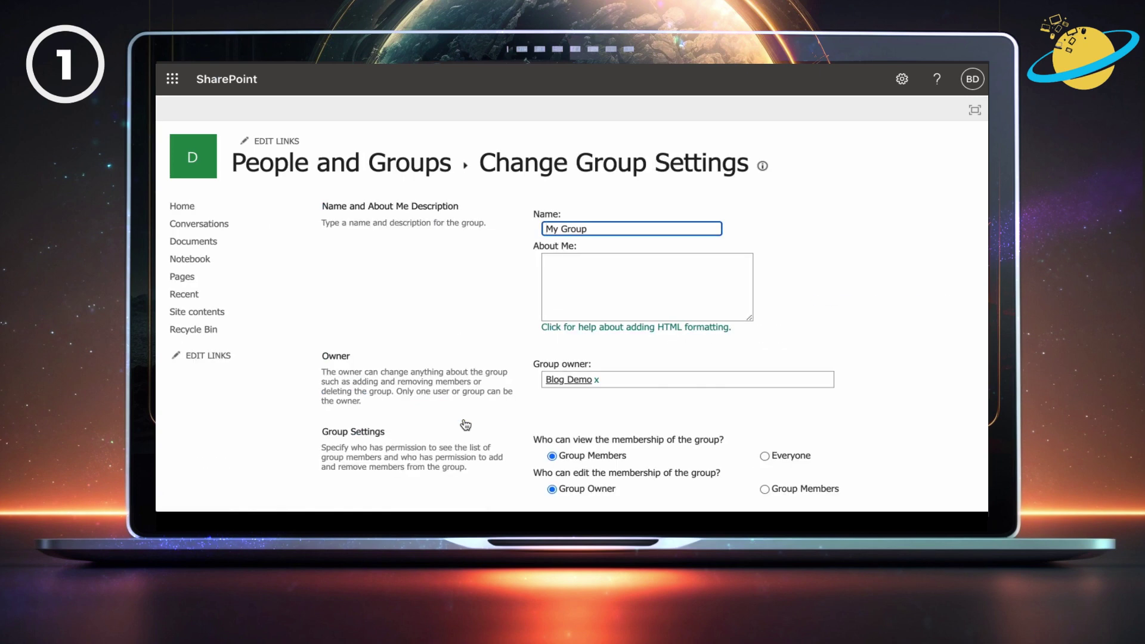
pyautogui.scroll(-3, 466, 424)
pyautogui.scroll(-3, 465, 424)
pyautogui.scroll(-3, 465, 424)
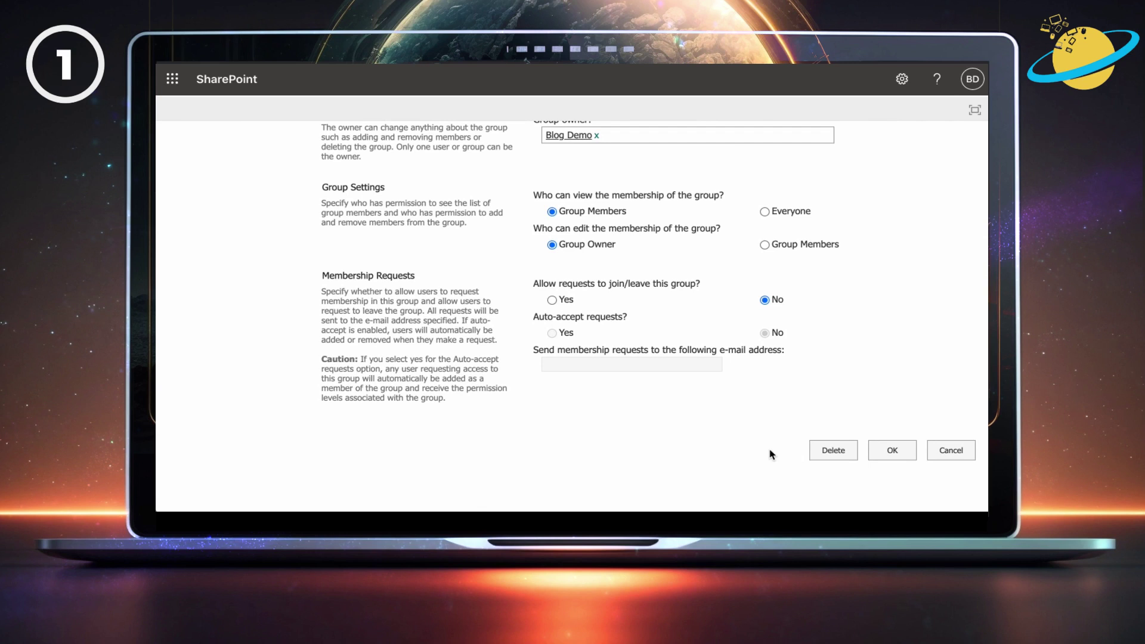
pyautogui.scroll(3, 772, 453)
pyautogui.scroll(3, 771, 454)
pyautogui.scroll(3, 743, 443)
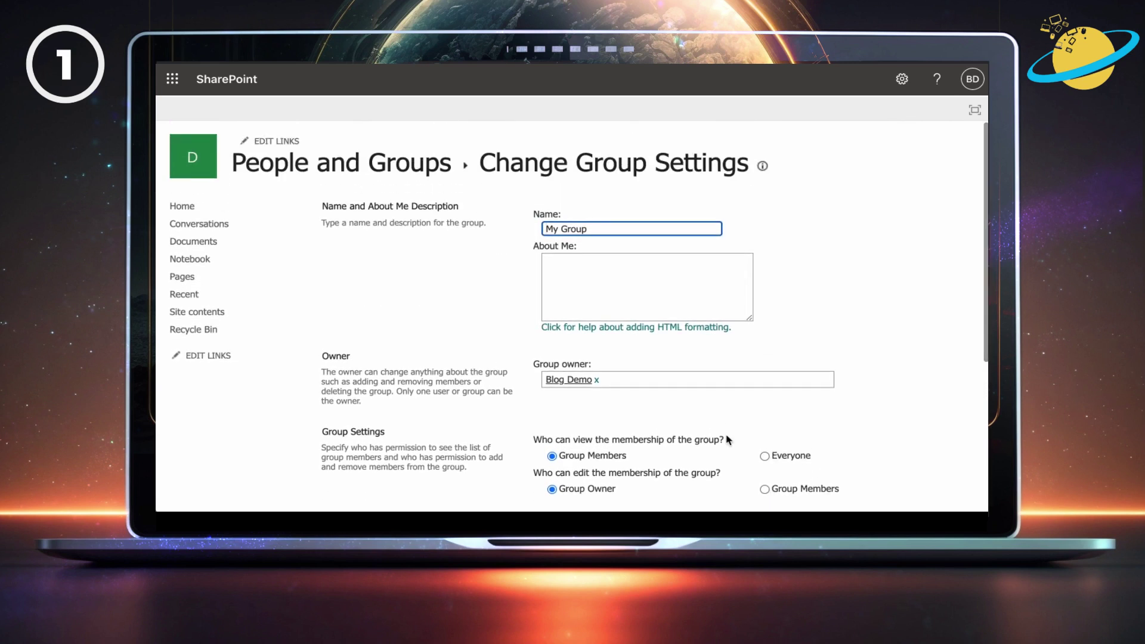
# - Go from the Demo home page back to advanced permissions, showing My Group with Edit
pyautogui.click(182, 206)
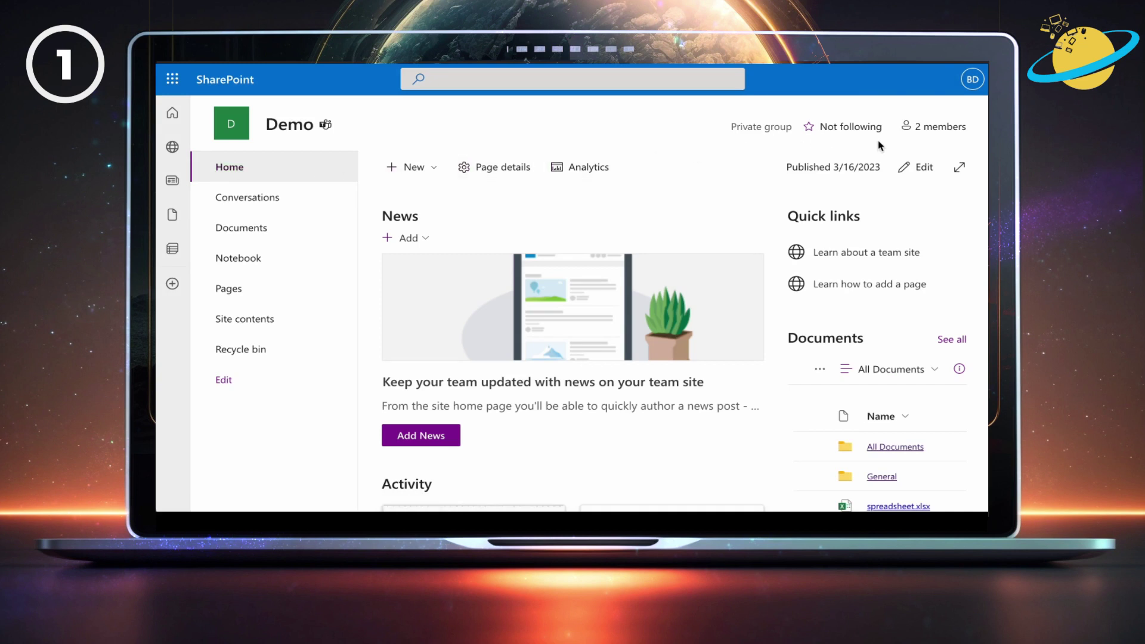
pyautogui.click(903, 81)
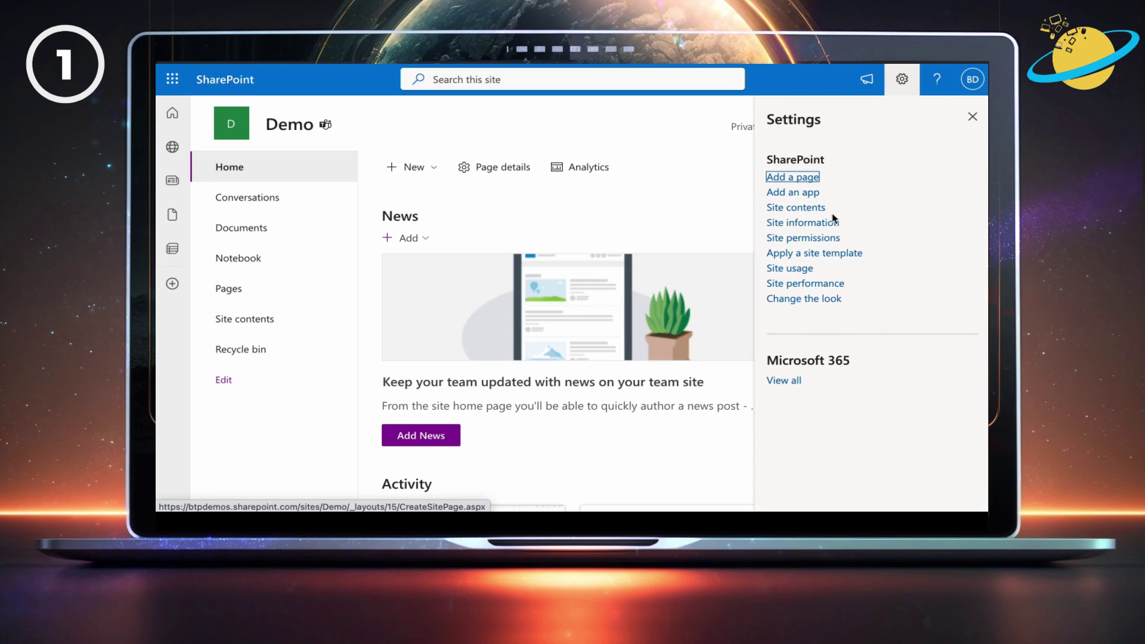
pyautogui.click(820, 238)
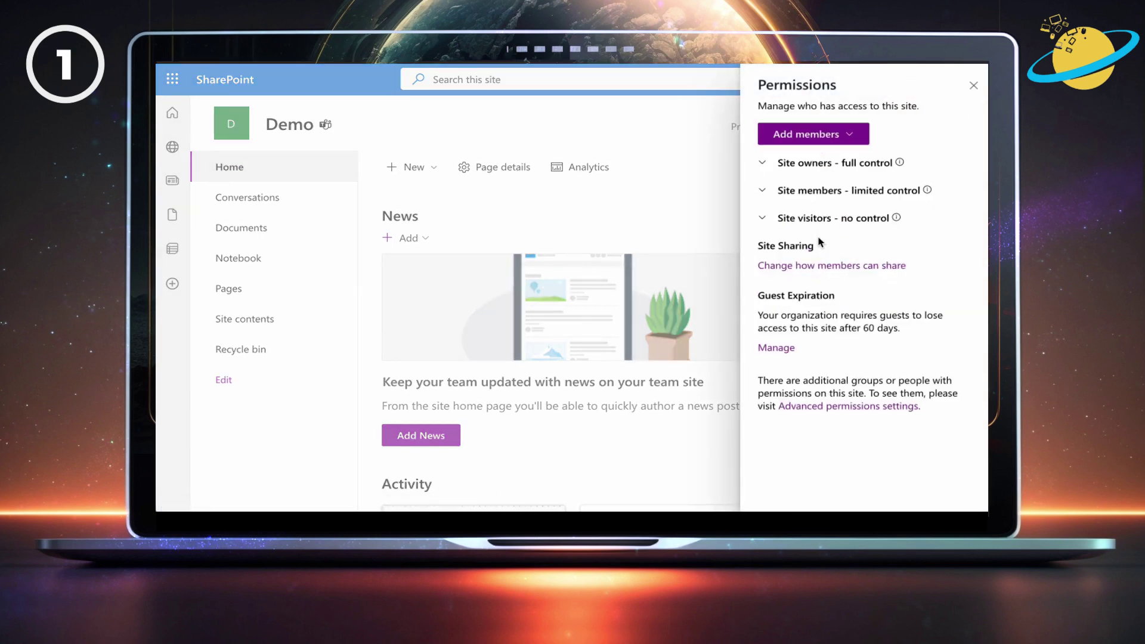
pyautogui.click(805, 409)
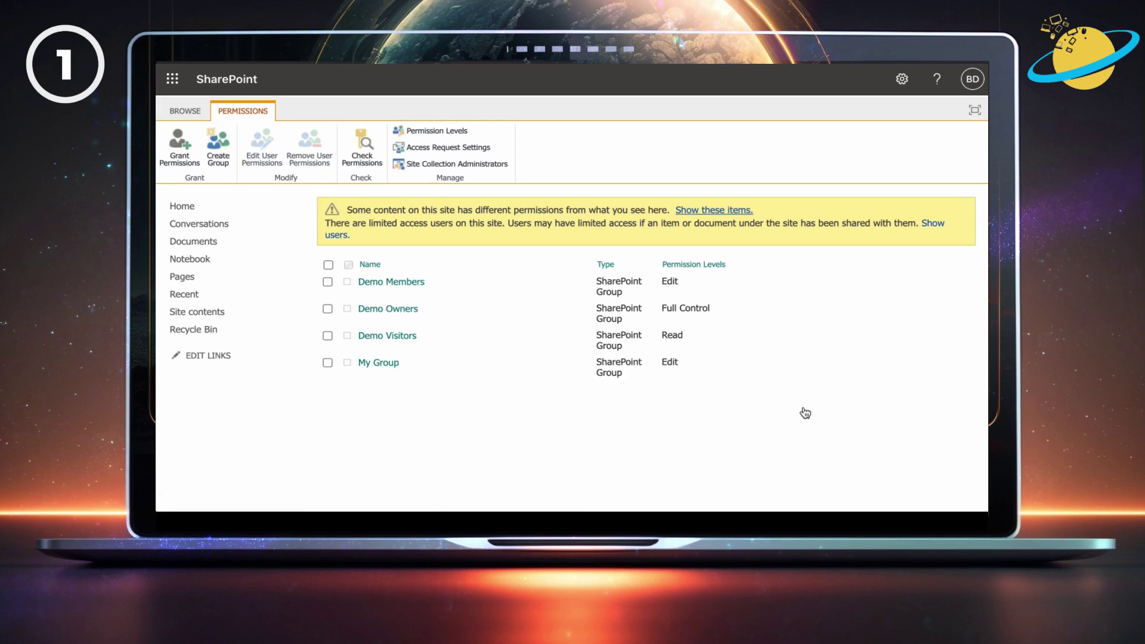
# - View My Group's members, then show the site's full People and Groups list
pyautogui.click(379, 362)
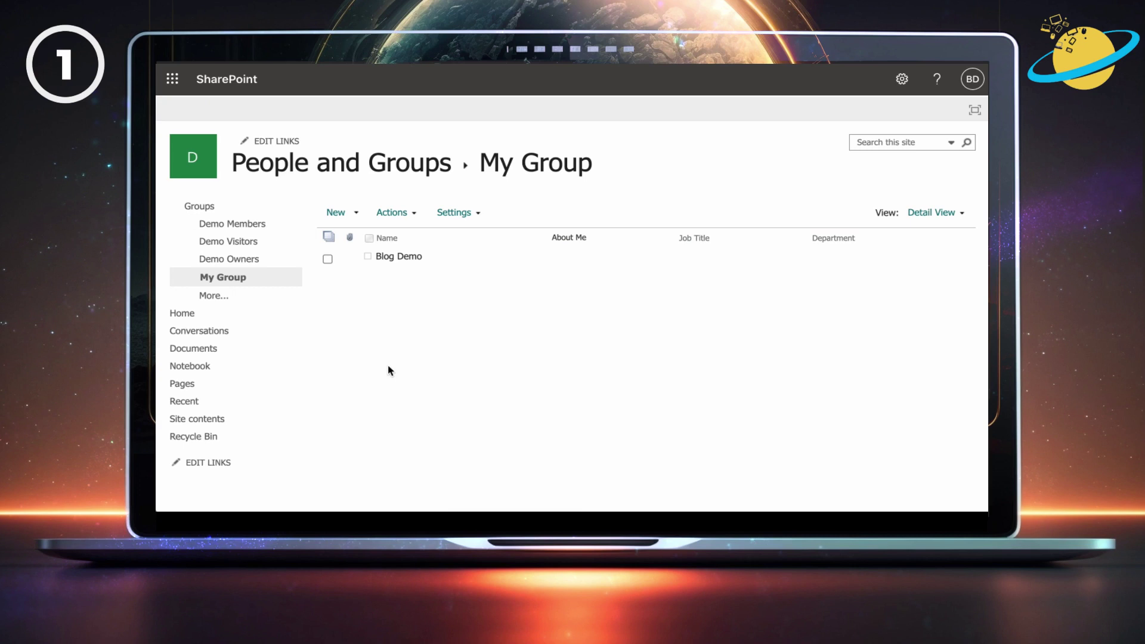
pyautogui.click(200, 207)
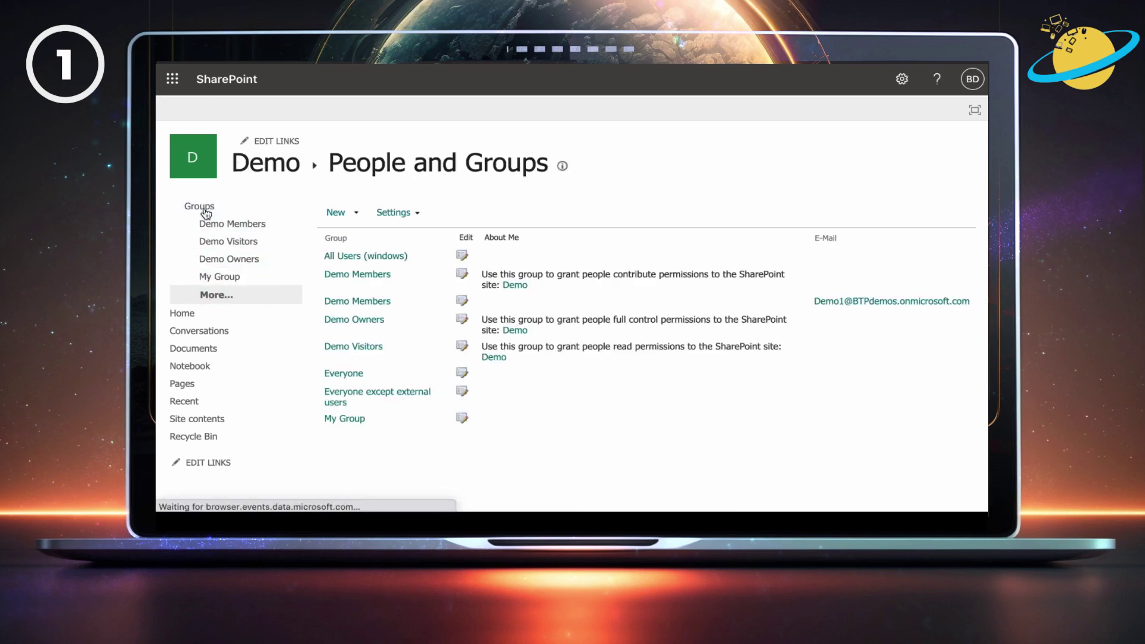